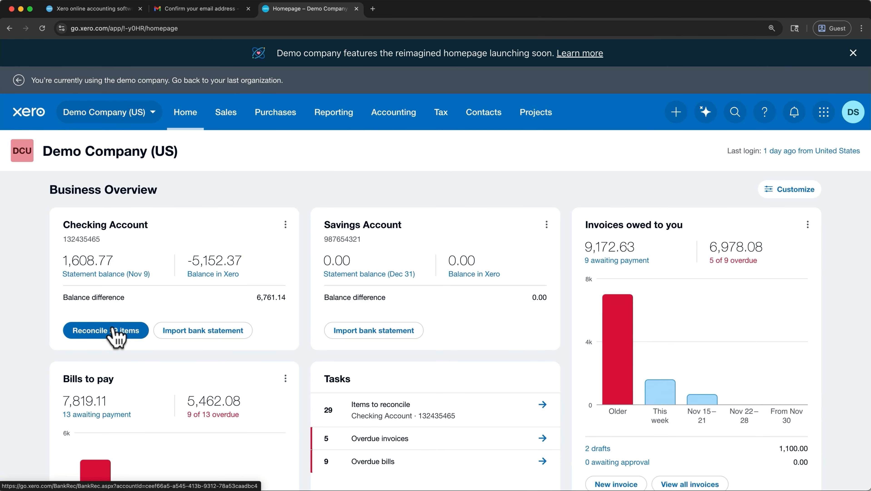
Open the bank accounts overview and start reconciling the Checking Account's statement items.
click(392, 120)
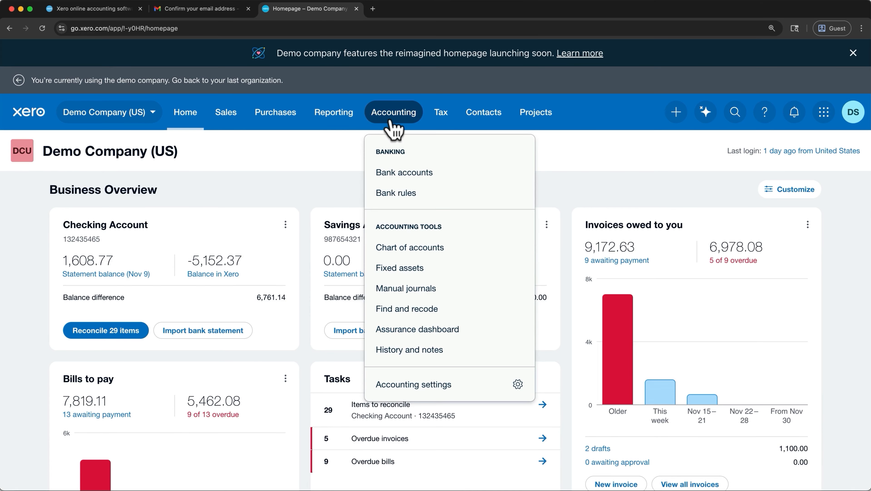
click(397, 172)
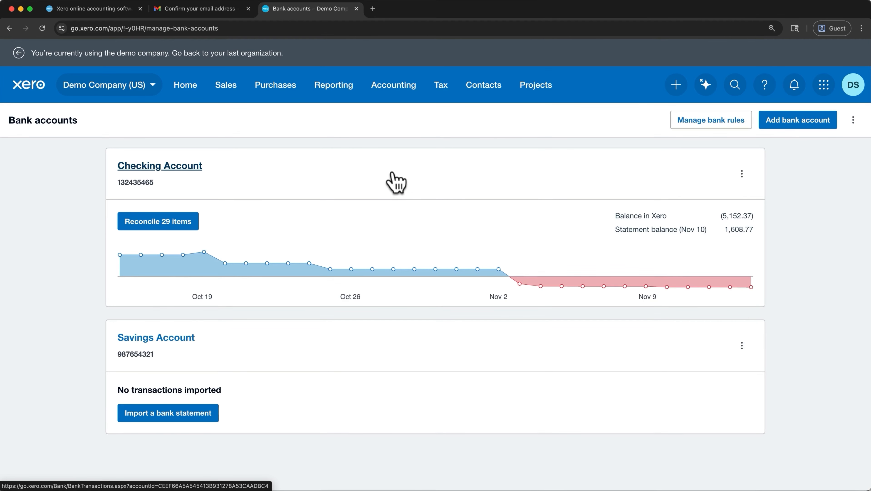
click(197, 223)
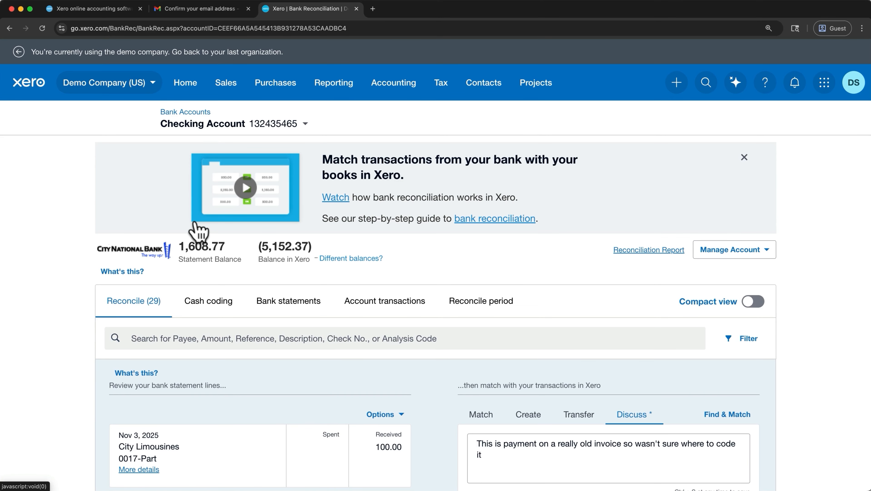
Reconcile the Check 1236 and Ridgeway University INV-0035 statement lines with their suggested matches.
scroll(199, 232, down, 10)
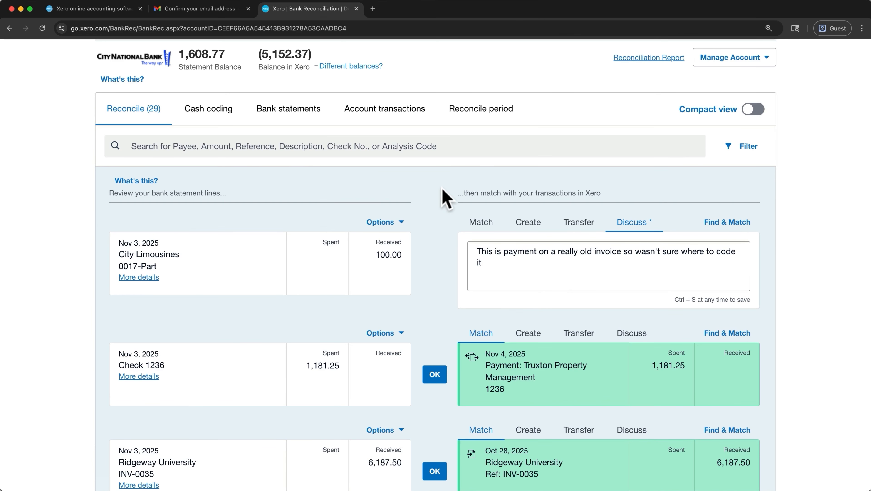
scroll(446, 199, down, 3)
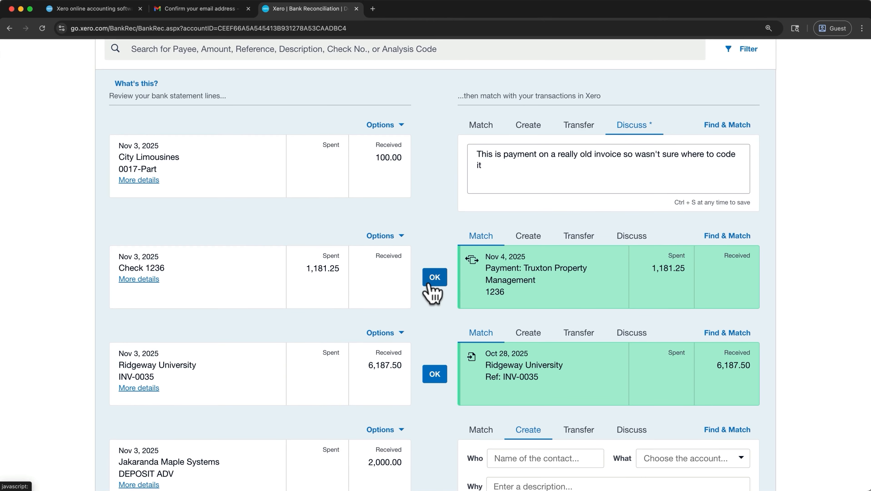
click(434, 277)
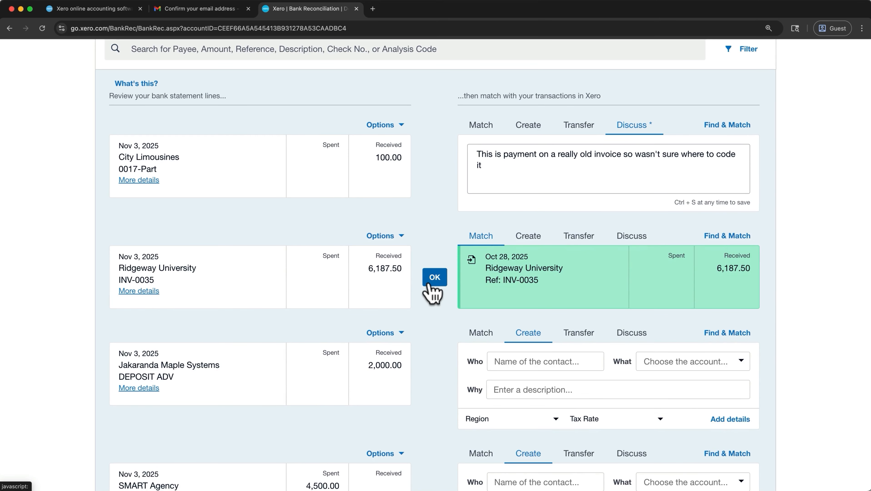
click(434, 277)
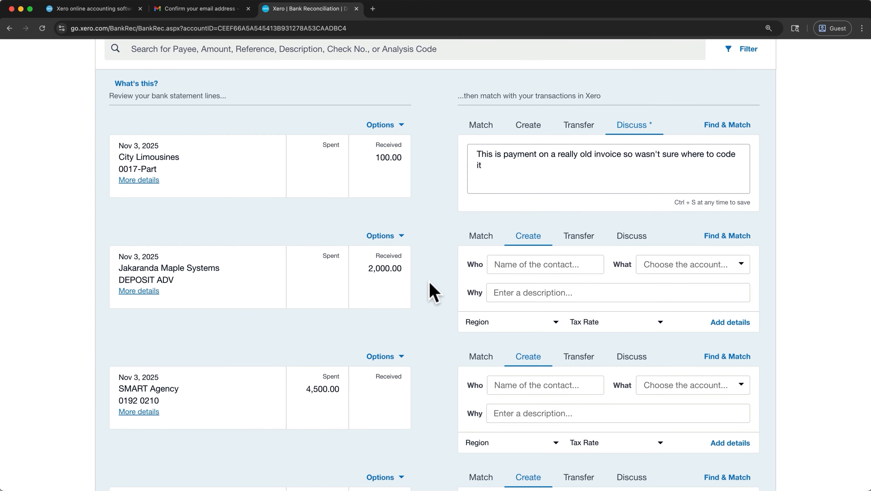
Open the 7-Eleven bank rule suggested for the Nov 4 statement line in a separate browser tab.
scroll(433, 292, down, 7)
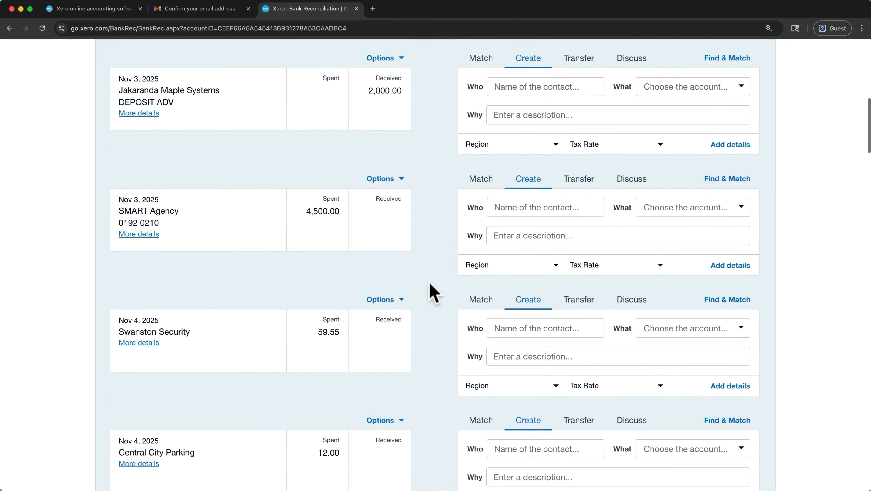
scroll(434, 292, down, 12)
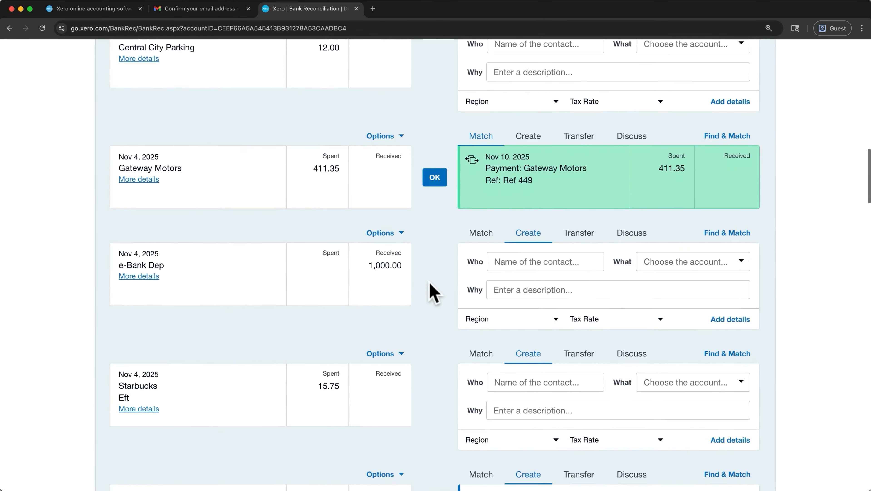
scroll(433, 292, down, 5)
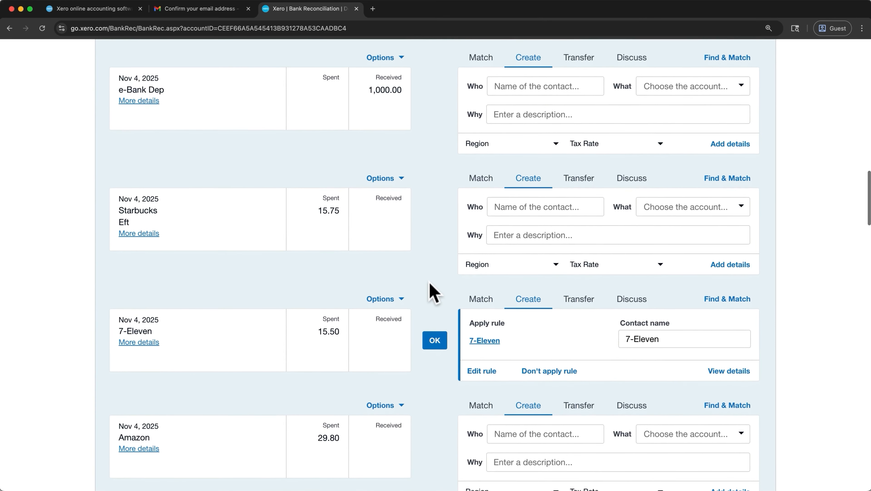
scroll(434, 292, down, 2)
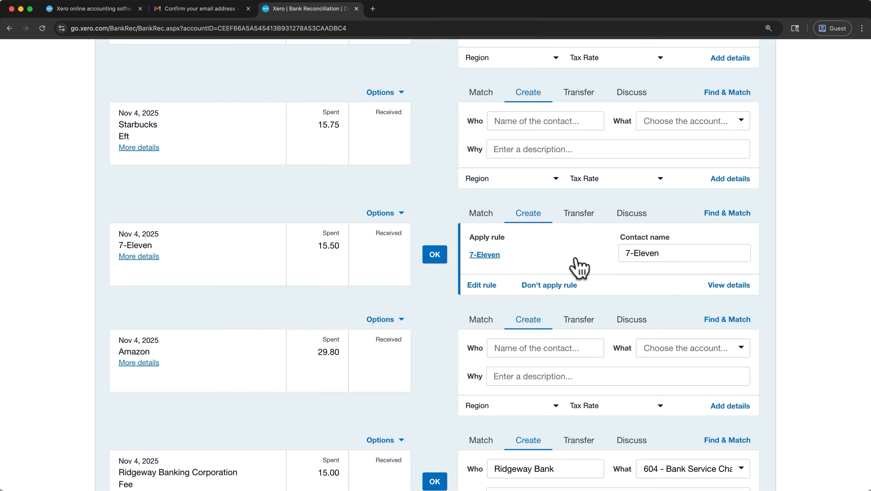
right_click(492, 256)
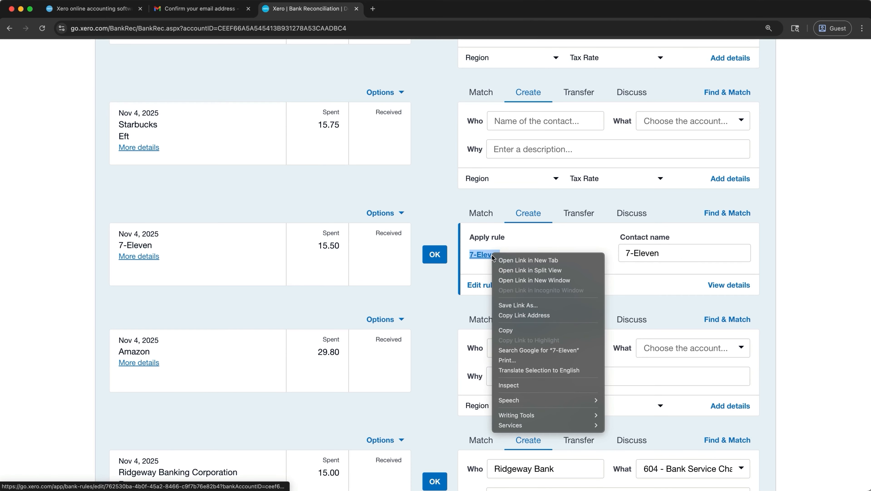
click(512, 261)
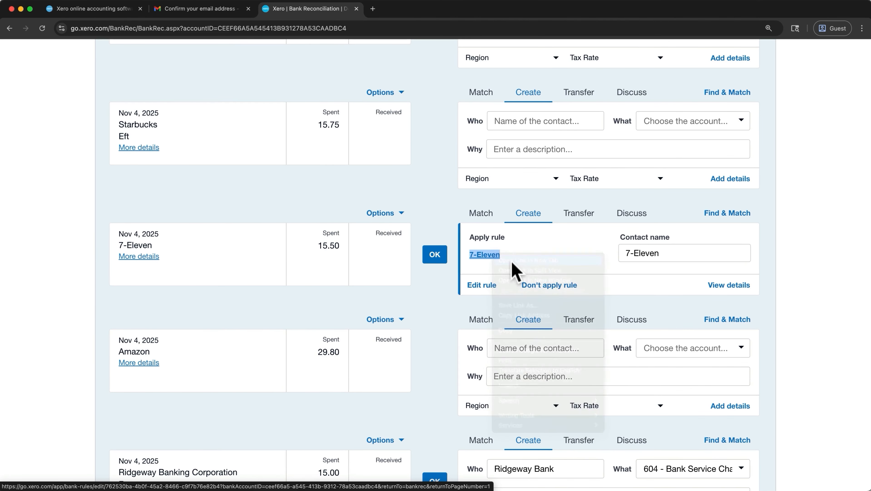
click(427, 10)
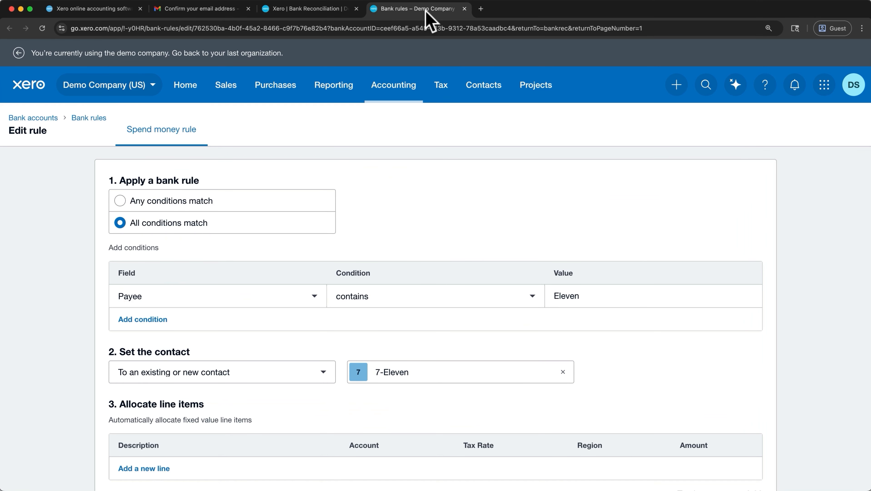
Review the 7-Eleven rule's line item allocation and the bank accounts it can run on, and close the rule without editing it.
click(400, 85)
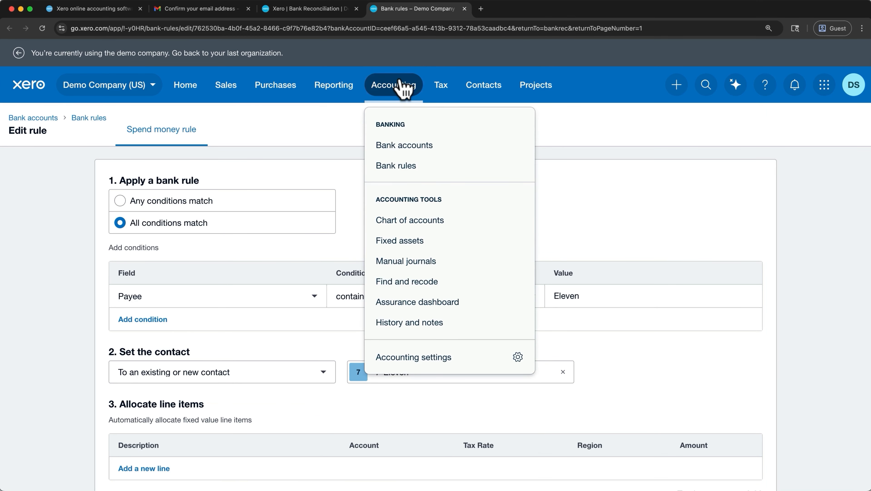
click(343, 133)
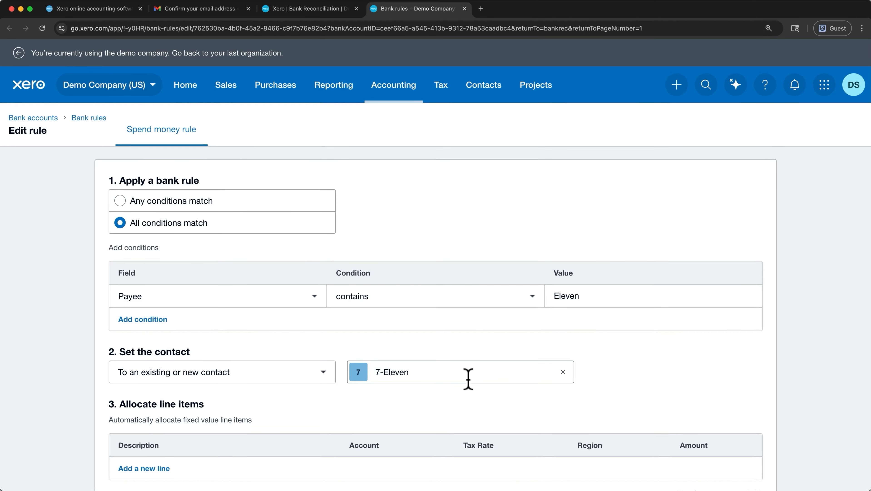
scroll(468, 379, down, 5)
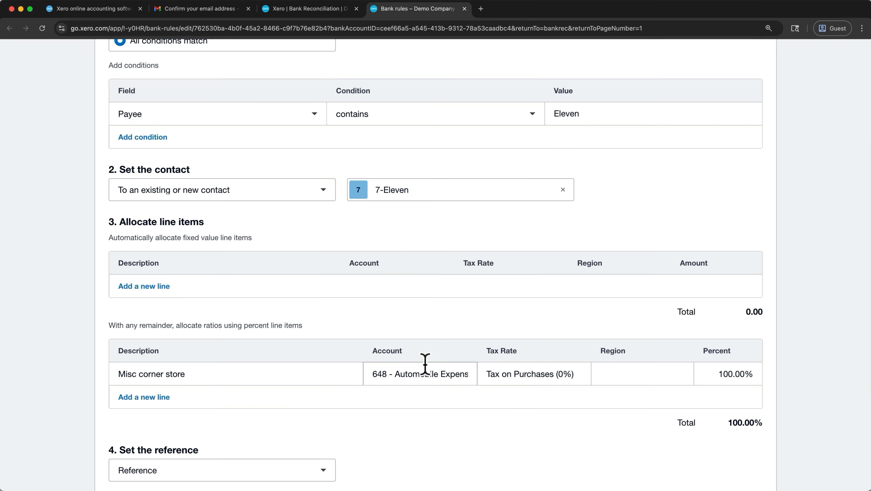
scroll(425, 363, down, 4)
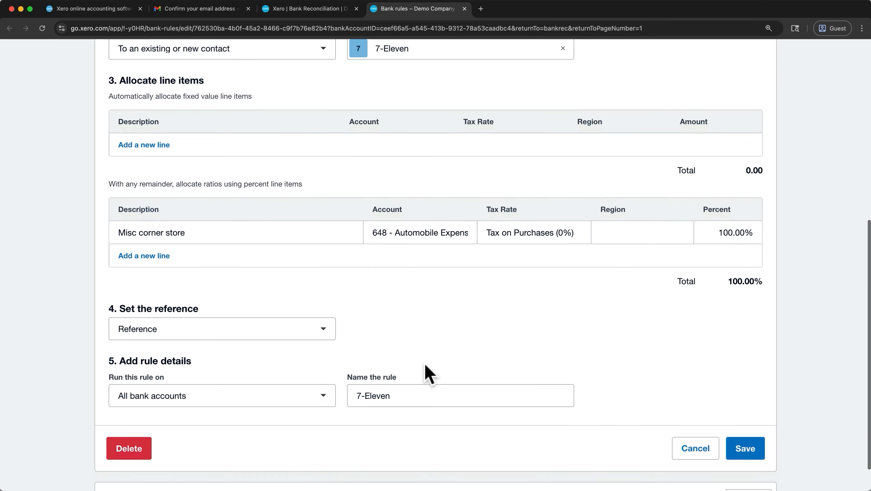
click(326, 392)
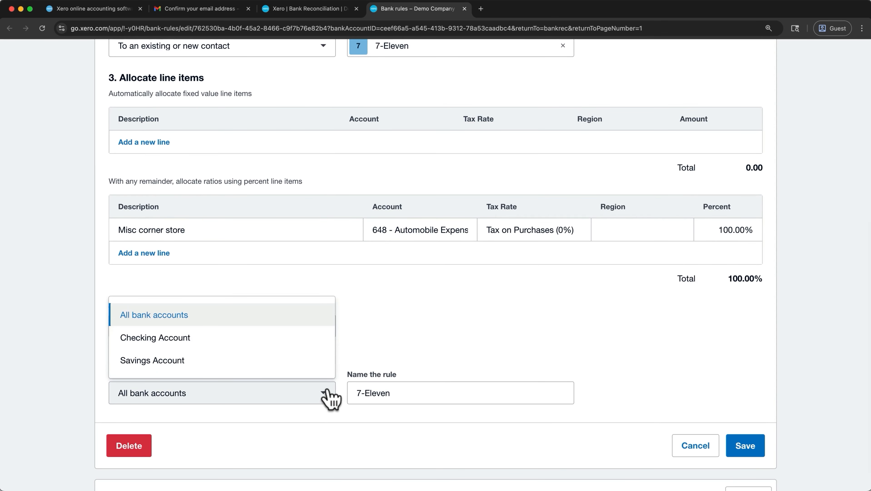
click(381, 338)
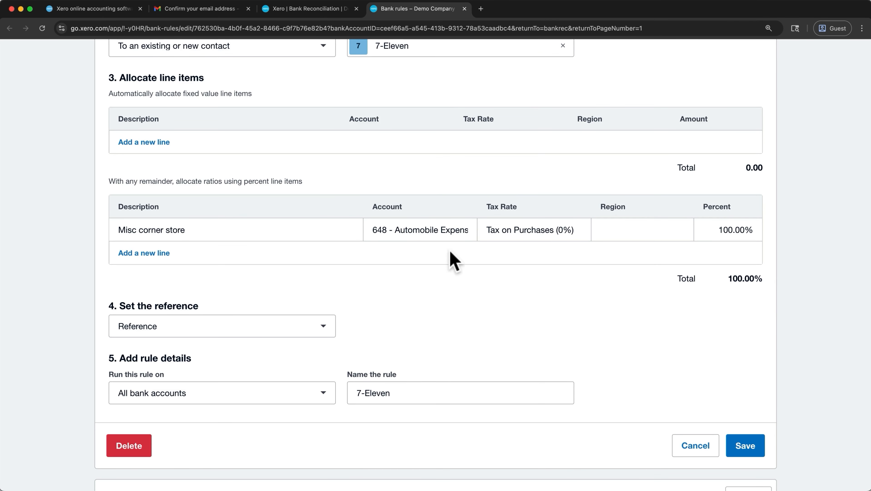
click(465, 9)
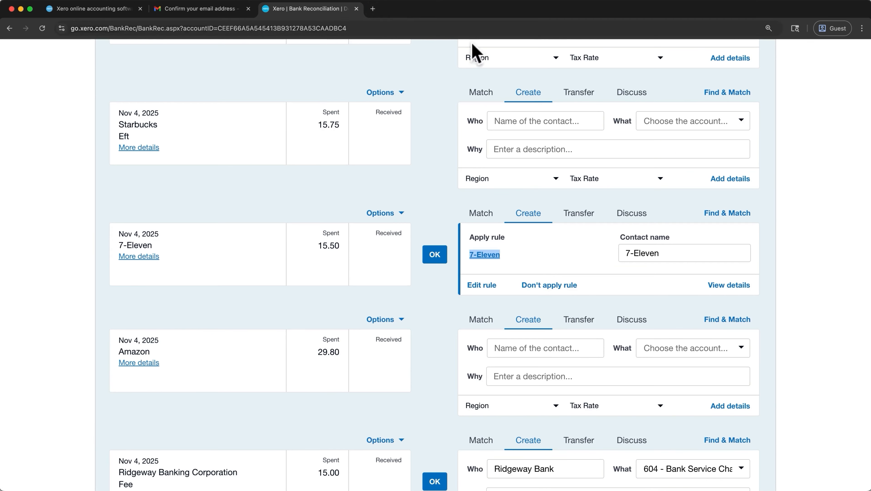
Reconcile the 7-Eleven line using its bank rule and the Ridgeway Banking Corporation fee using its suggested coding.
click(426, 256)
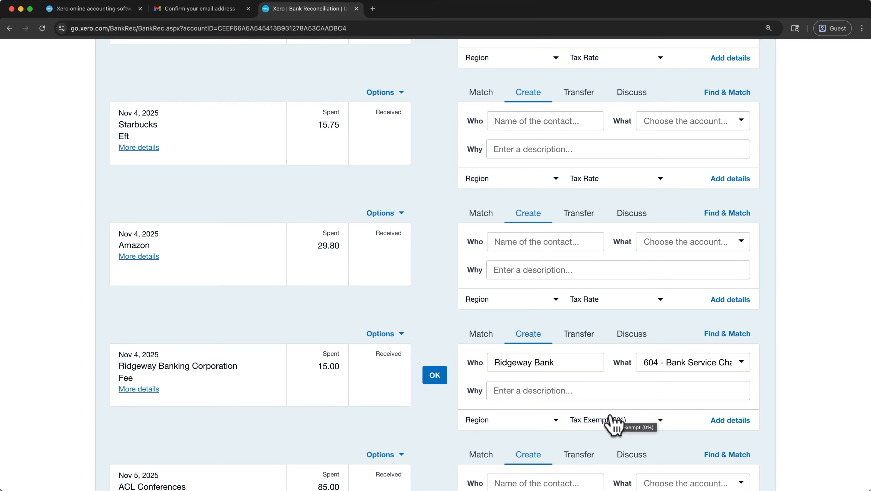
click(436, 375)
Add Starbucks as a new contact for the Nov 5 Starbucks statement line of 11.90.
scroll(443, 382, down, 5)
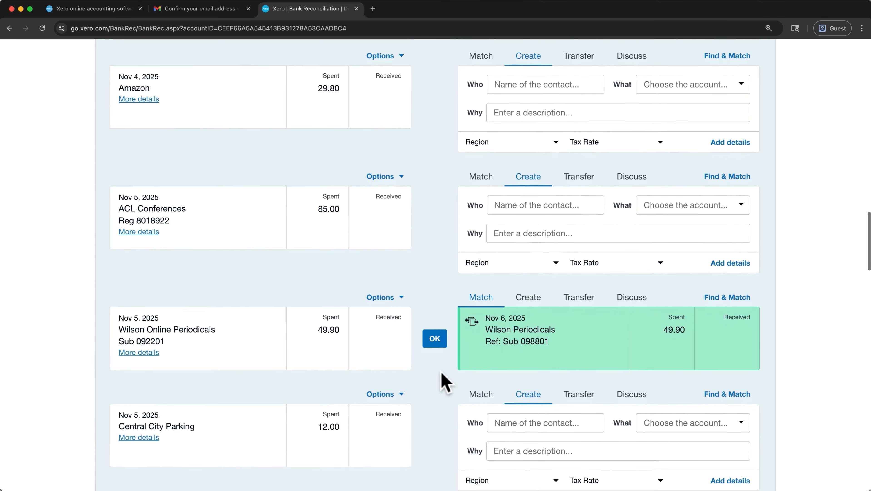
scroll(445, 381, down, 10)
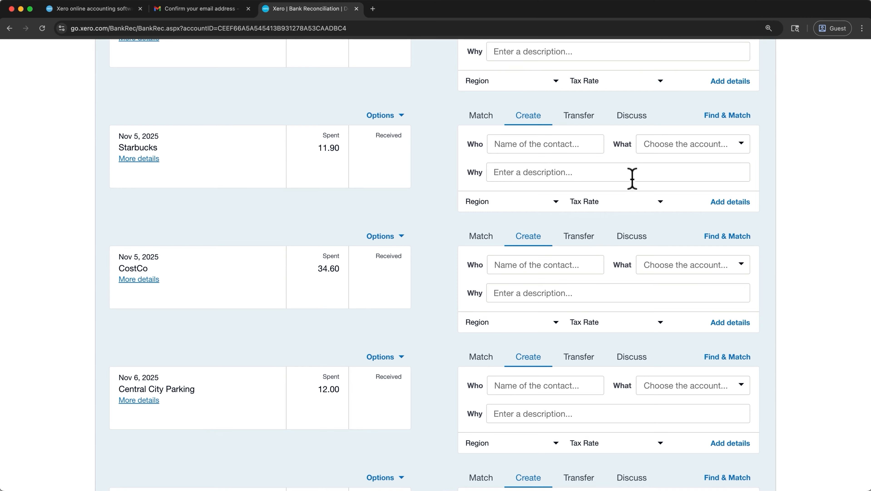
click(575, 144)
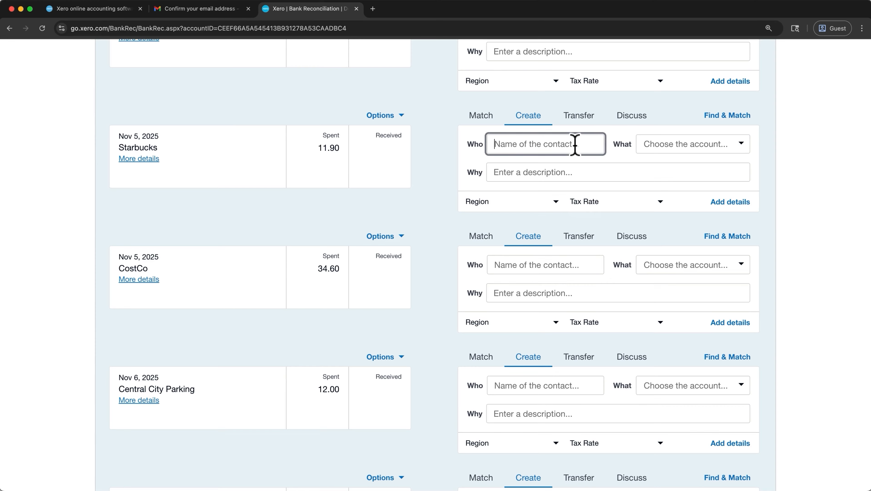
text(Starbucks)
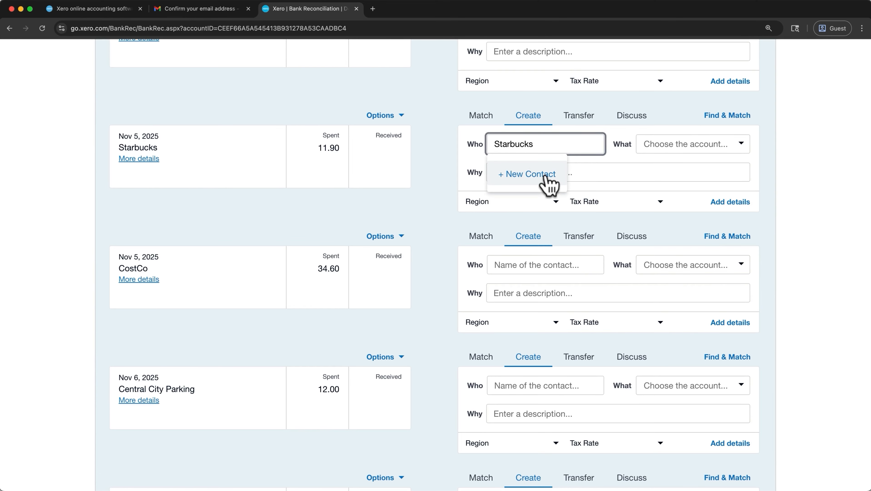
click(547, 174)
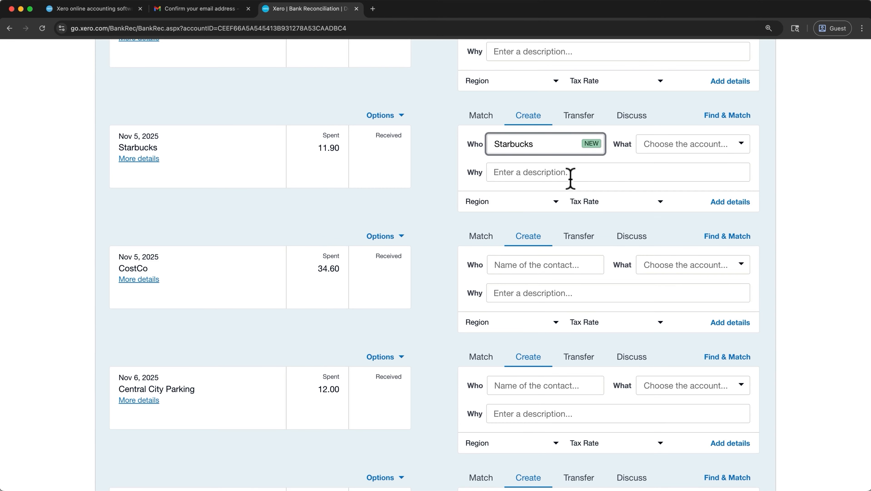
Assign the Nov 5 Starbucks line to the account 684 - Travel.
click(707, 144)
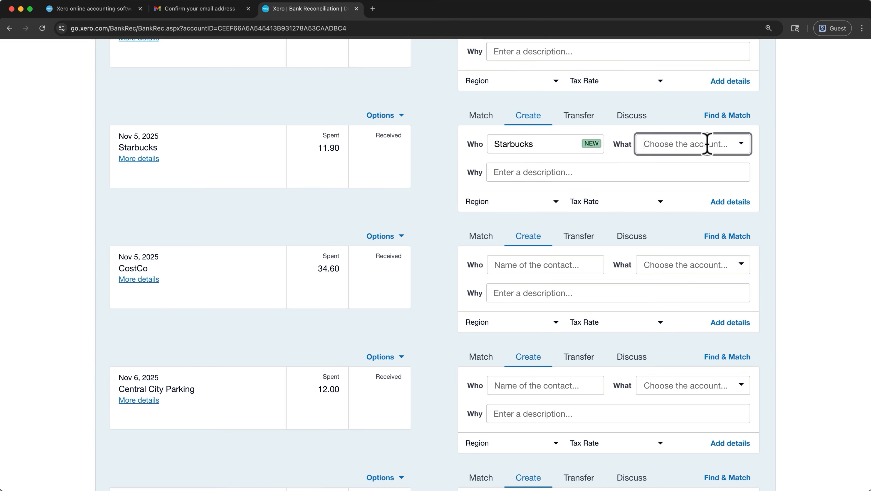
click(741, 145)
scroll(743, 153, down, 1)
scroll(731, 197, down, 5)
scroll(731, 203, down, 5)
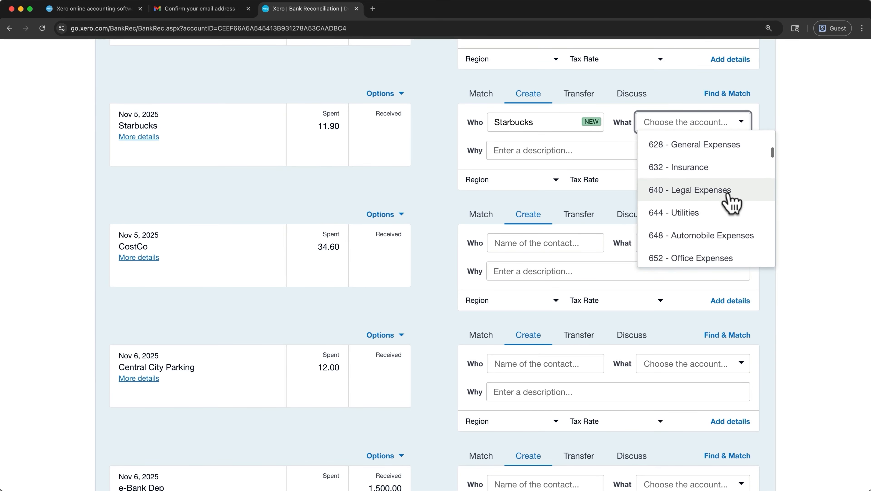
scroll(732, 205, down, 5)
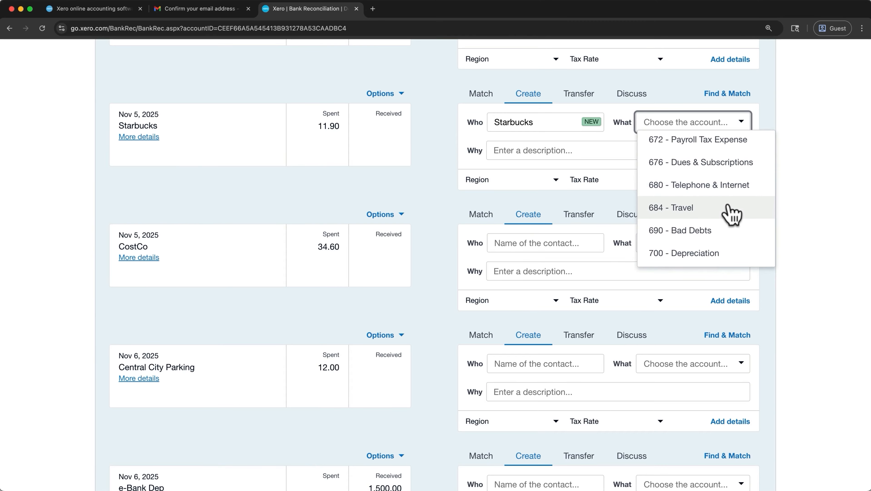
click(731, 212)
Describe the Nov 5 Starbucks transaction as "travel lunch", check the tax rate options, and reconcile the line.
click(688, 155)
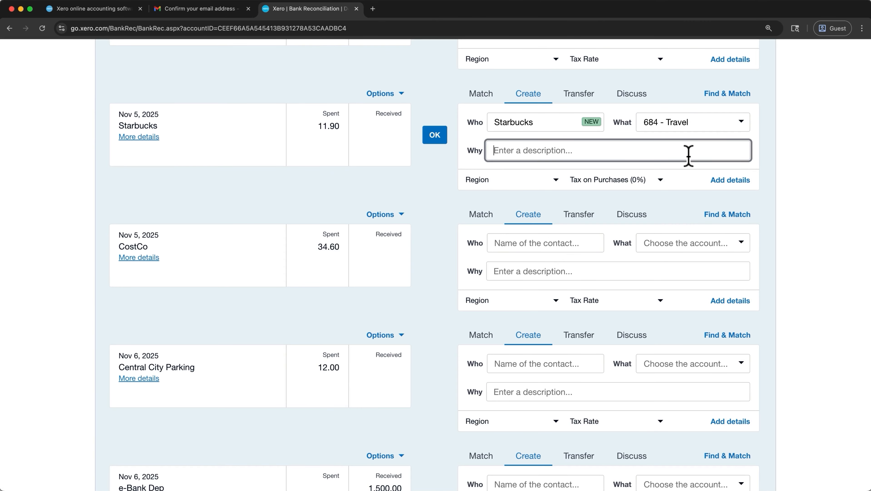
text(travel lunch)
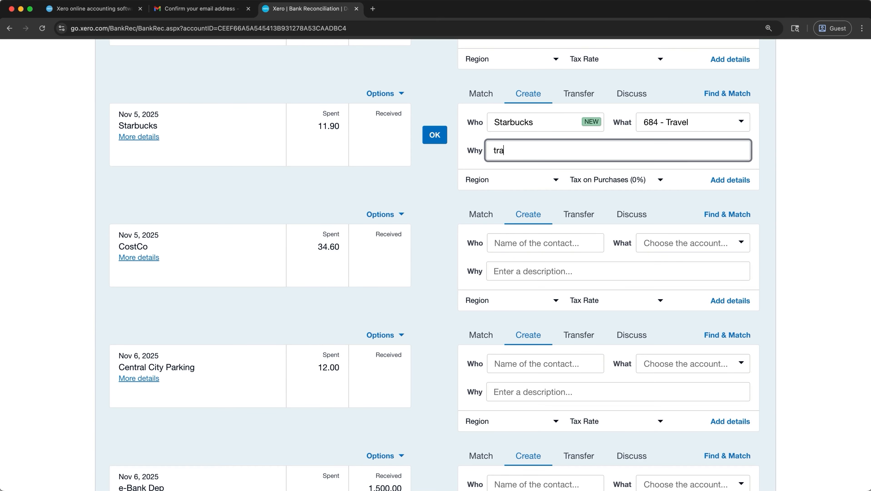
click(660, 179)
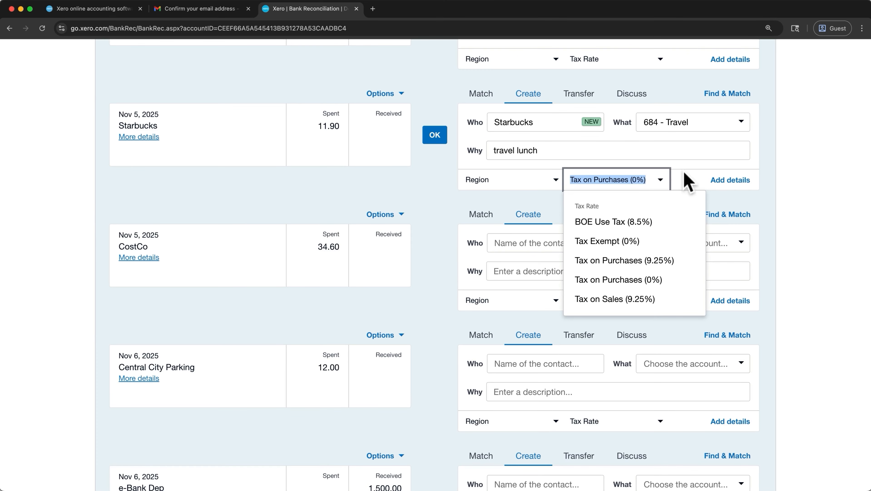
click(685, 180)
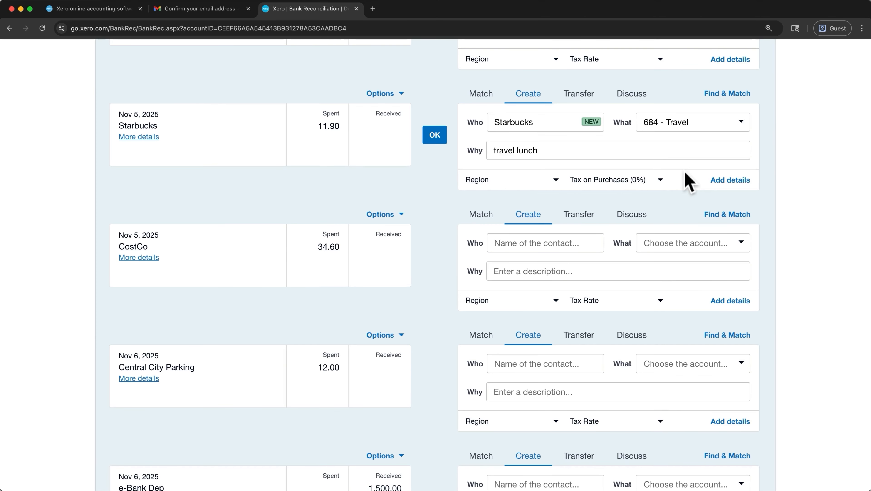
click(436, 135)
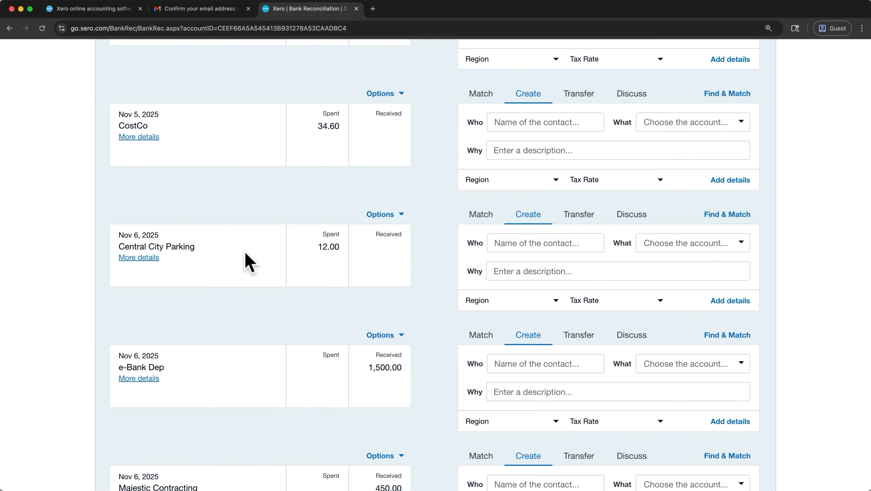
Add Central City Parking as a new contact for the Nov 6 Central City Parking statement line of 12.00.
click(502, 244)
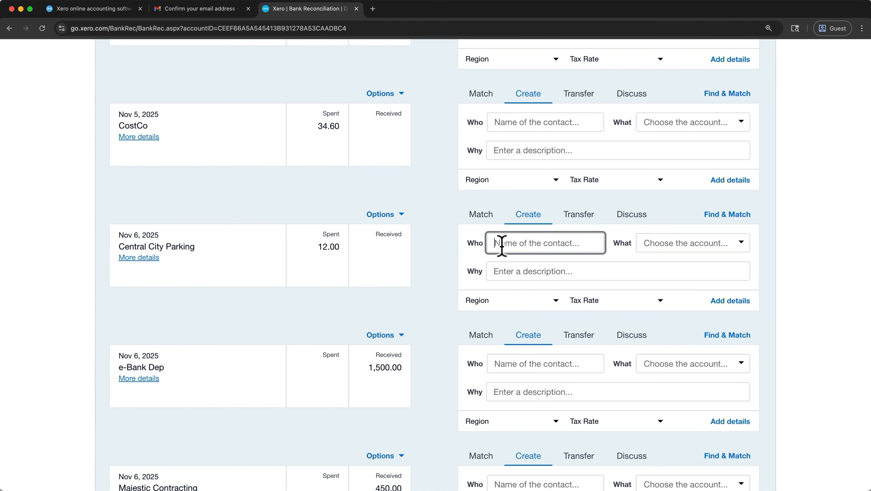
text(Central City Parking)
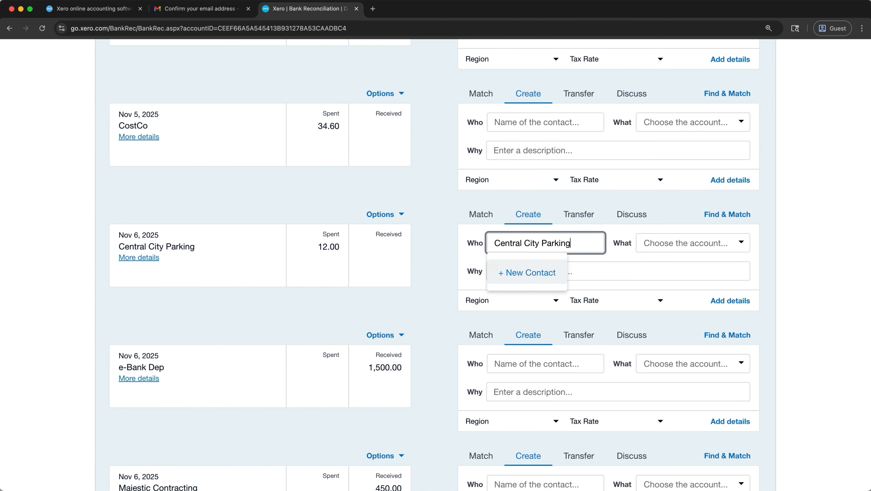
click(497, 273)
Assign the Nov 6 Central City Parking line to the account 684 - Travel.
click(715, 243)
click(741, 243)
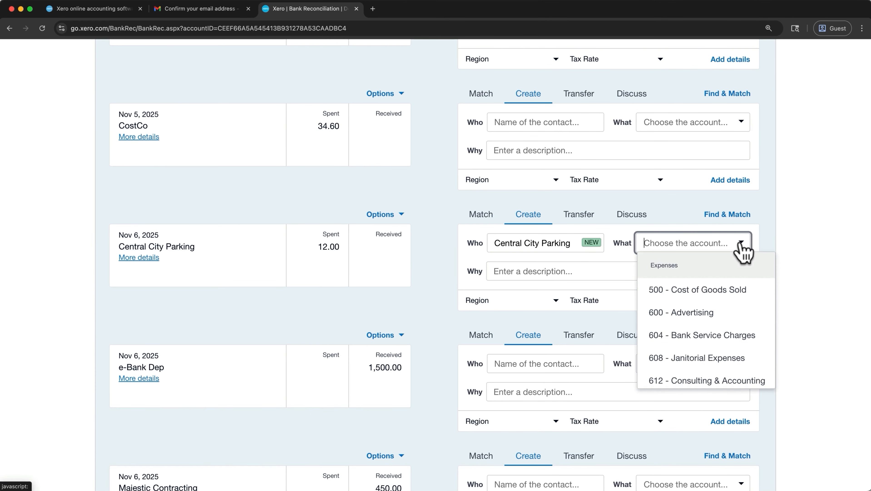
scroll(734, 302, down, 5)
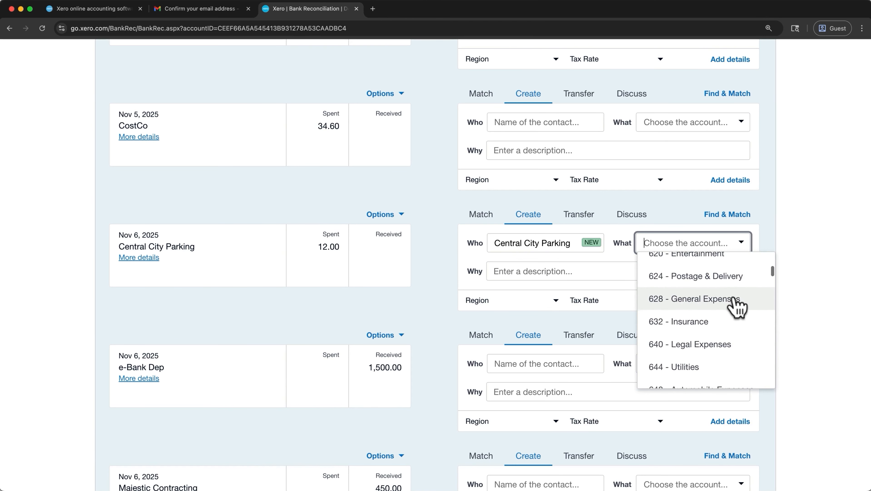
scroll(737, 307, down, 6)
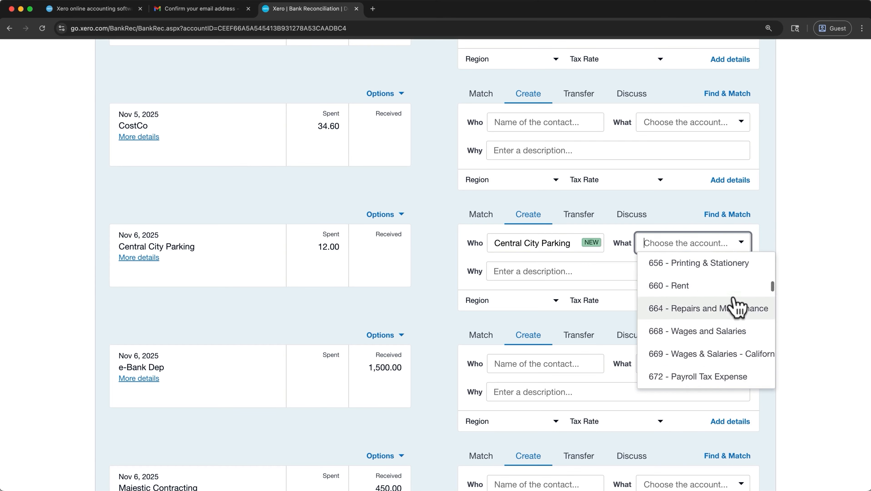
scroll(735, 305, down, 3)
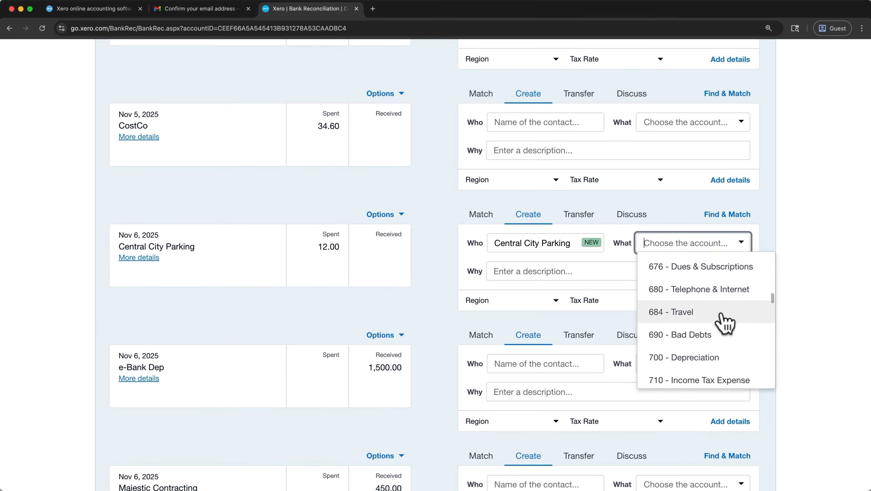
click(722, 314)
Describe the Nov 6 Central City Parking transaction as "travel parking" and reconcile the line.
click(673, 272)
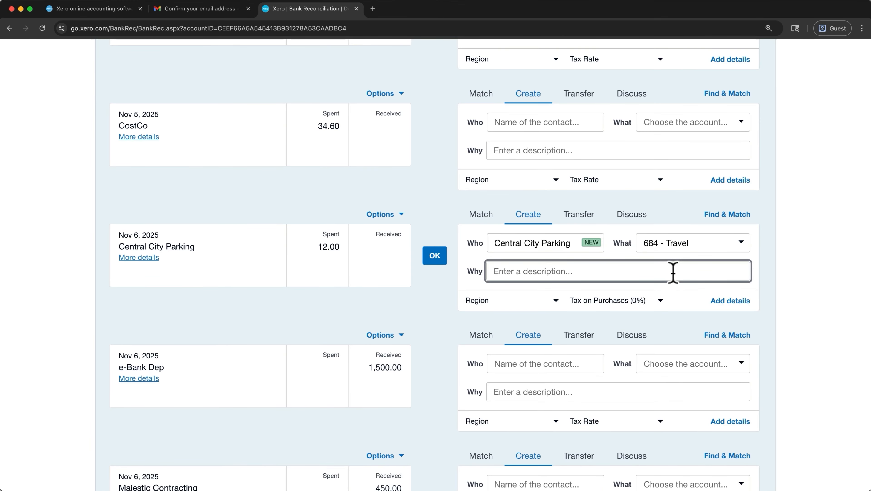
text(travel)
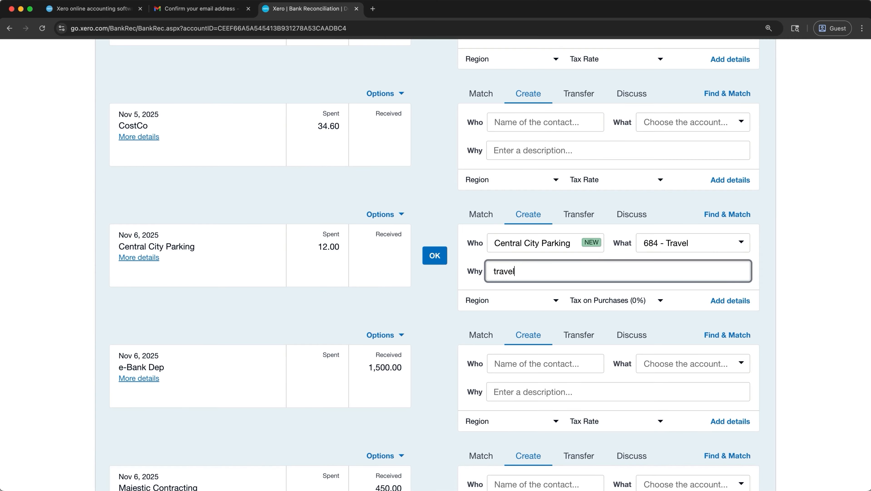
text( parking)
click(434, 255)
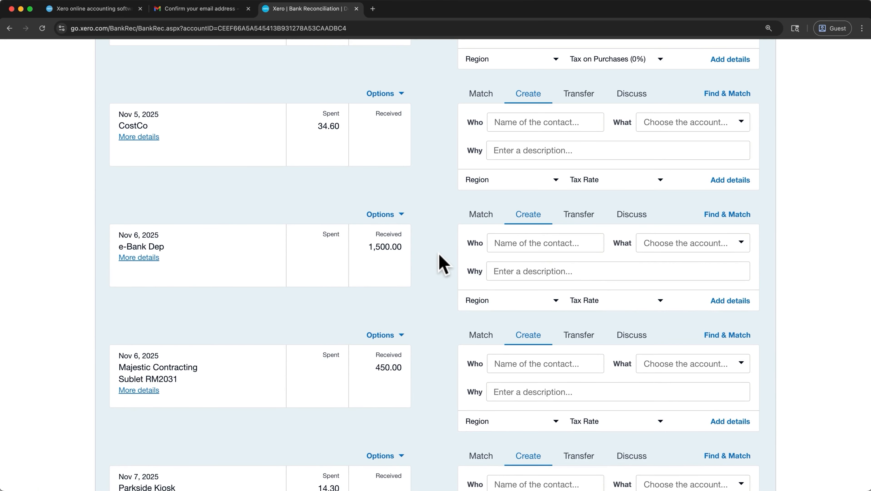